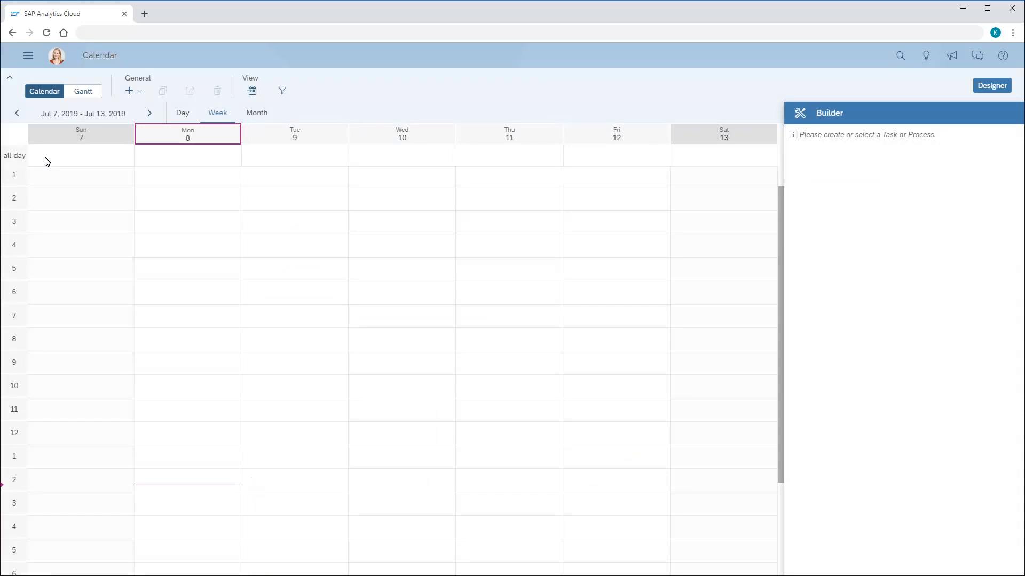
- Compare the day, week and month views of the calendar, look ahead to August 2019, and return to the current month
left_click(183, 114)
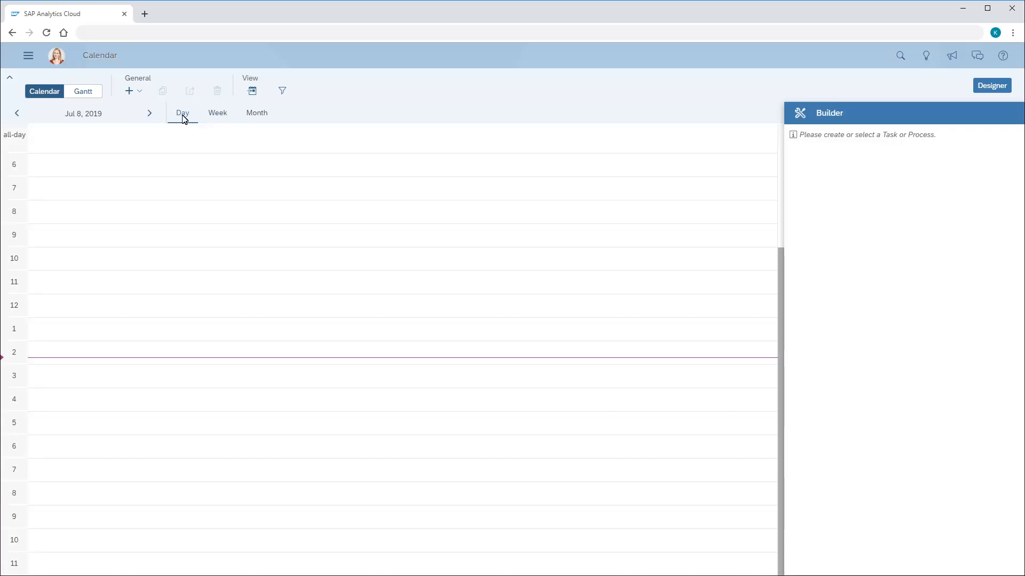
left_click(218, 118)
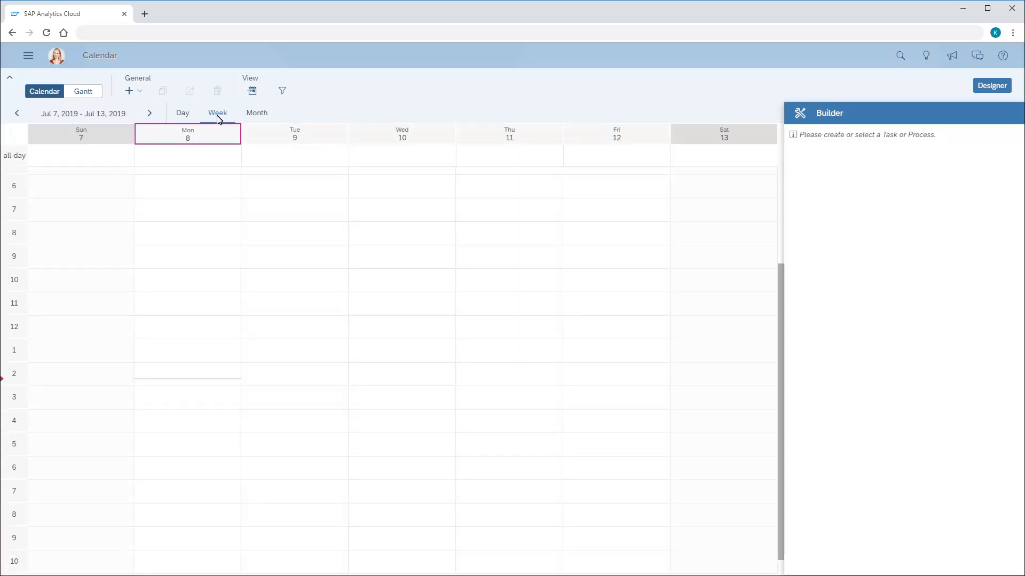
left_click(257, 115)
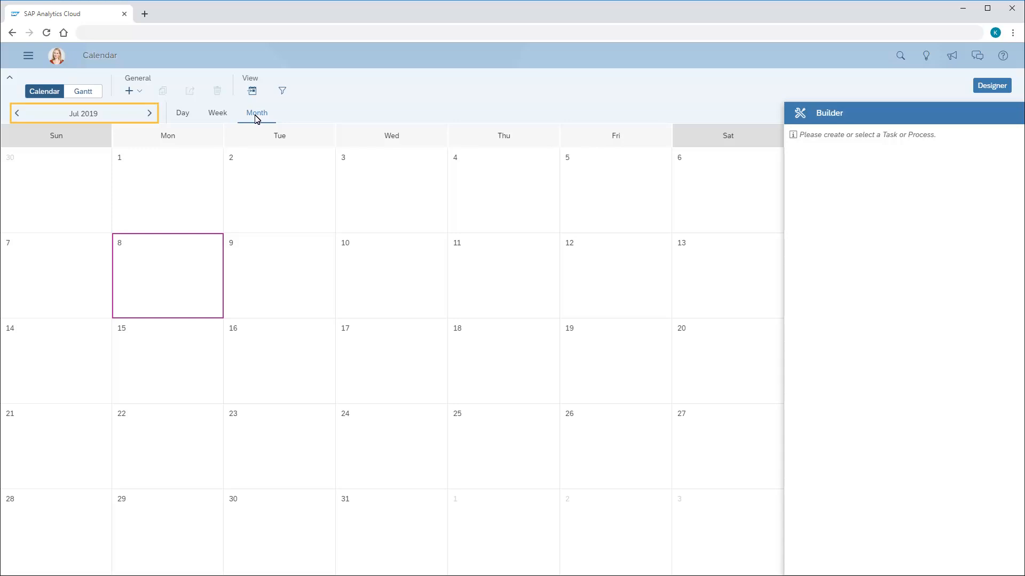
left_click(149, 114)
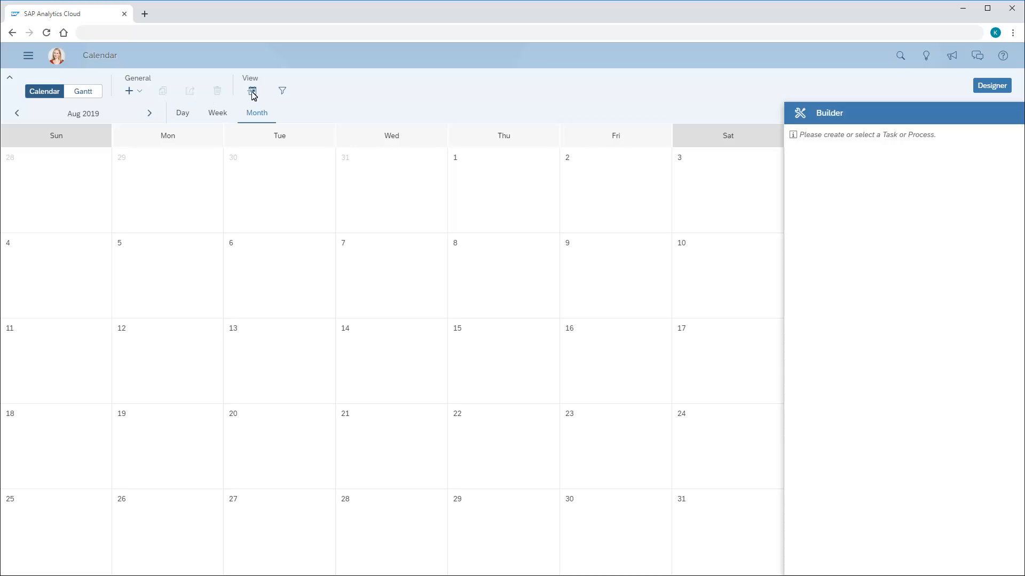
left_click(253, 91)
- Start a new general task and name it "Review revenue analysis"
left_click(138, 93)
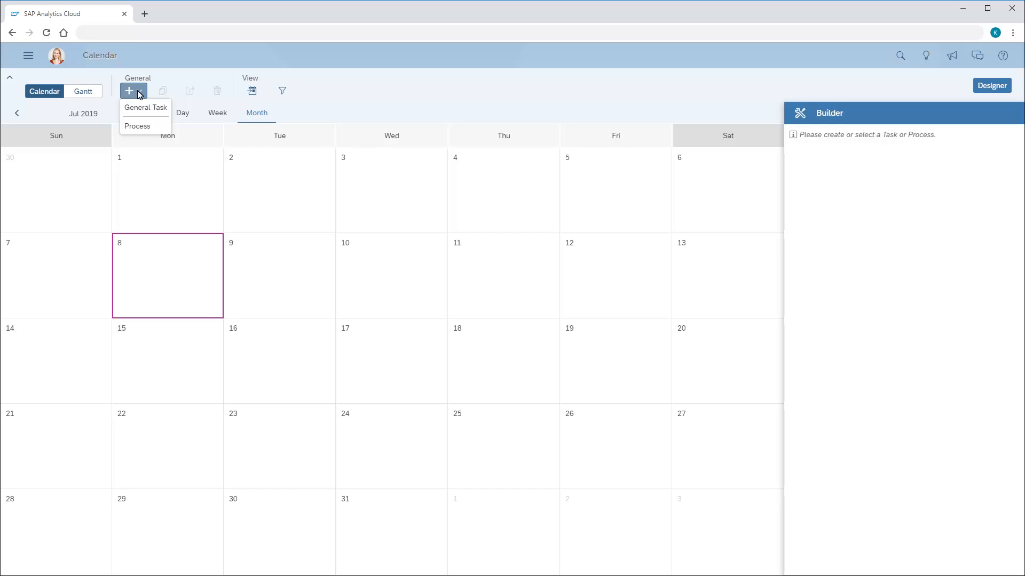
left_click(141, 108)
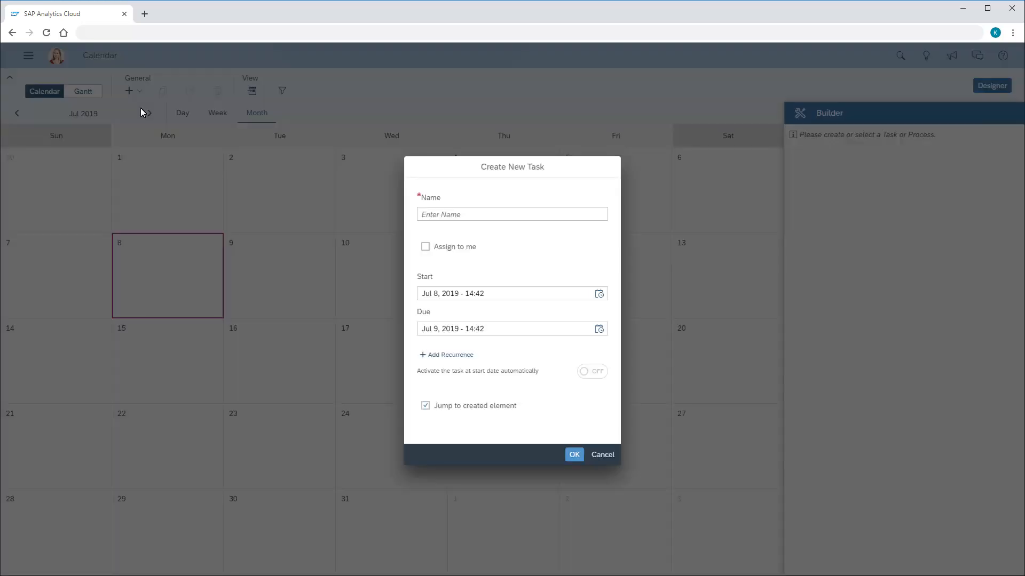
left_click(422, 218)
type("Review revenue analysis")
- Set the new task's due time to Jul 9, 2019 - 17:00 and create the task
left_click(599, 329)
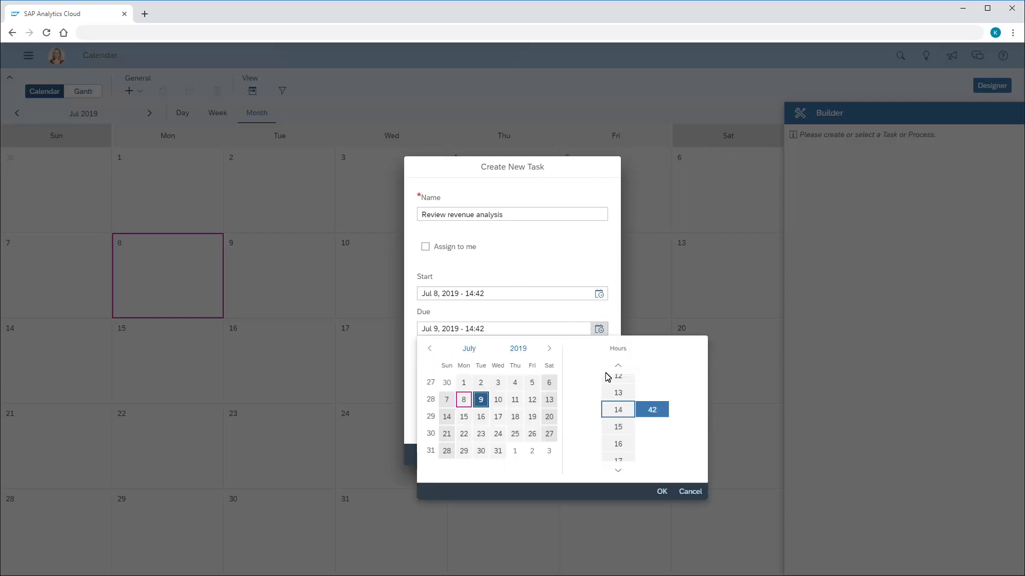
left_click(619, 461)
left_click(655, 411)
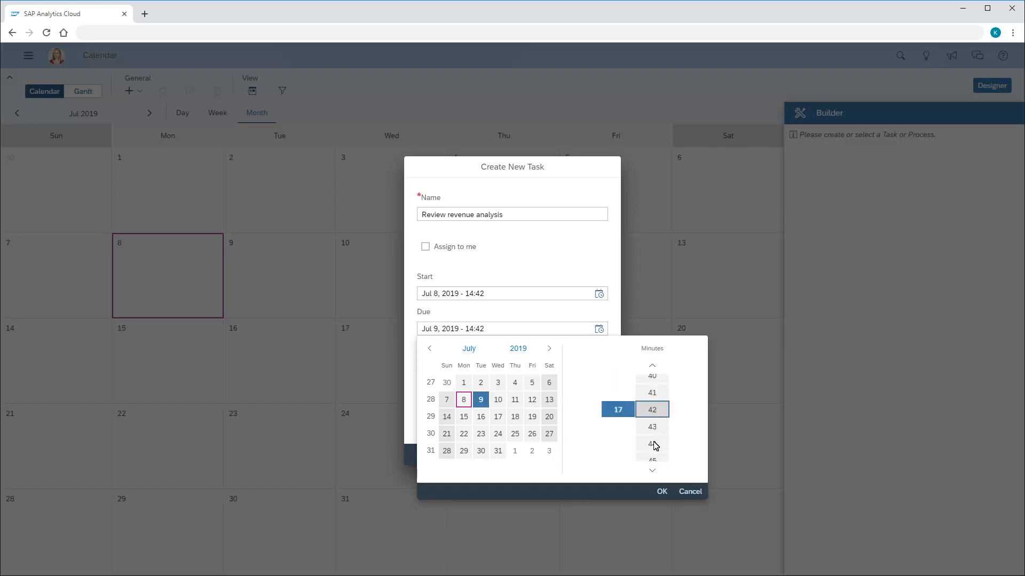
scroll(654, 446, "down", 18)
left_click(664, 492)
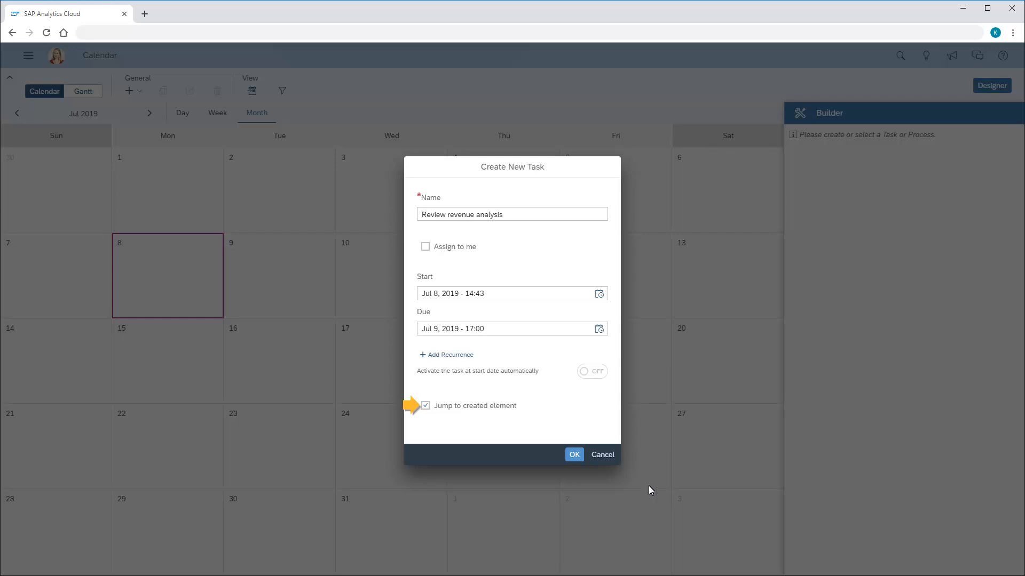
left_click(574, 455)
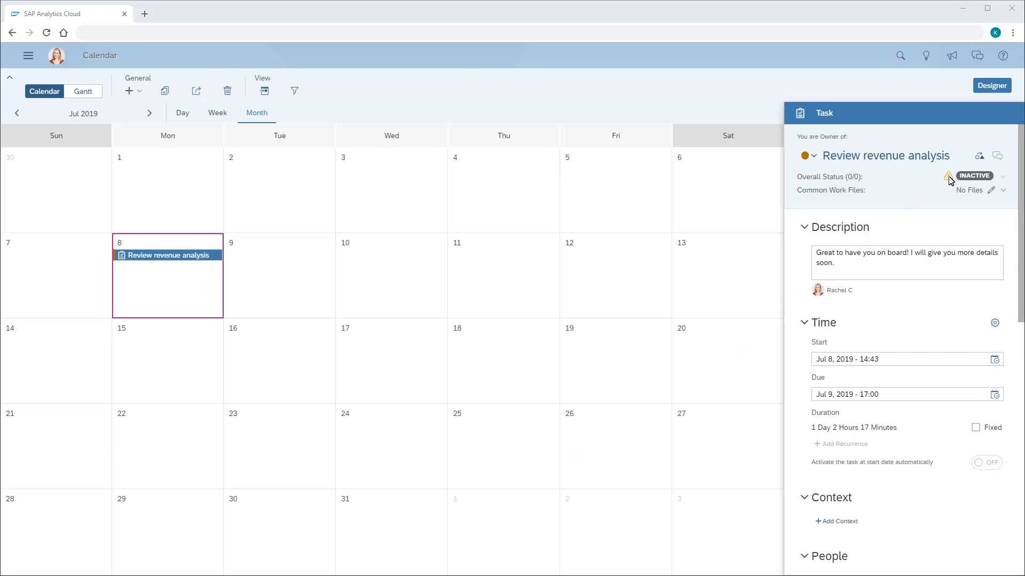
- Search the files for "Reven" and attach the "Revenue Analysis" story from the Public folder as a common work file of the task
mouse_move(949, 180)
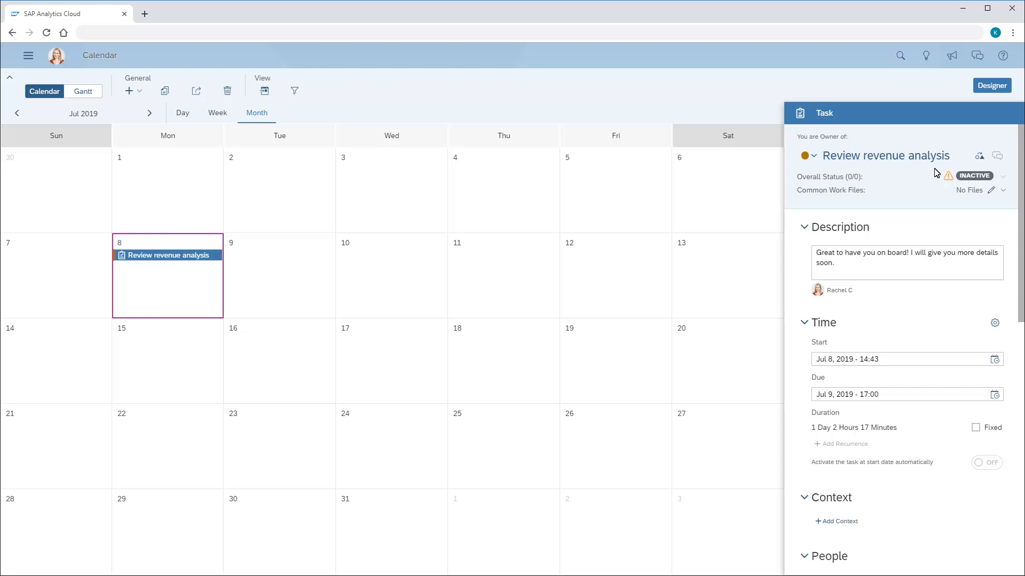
left_click(1004, 191)
left_click(979, 207)
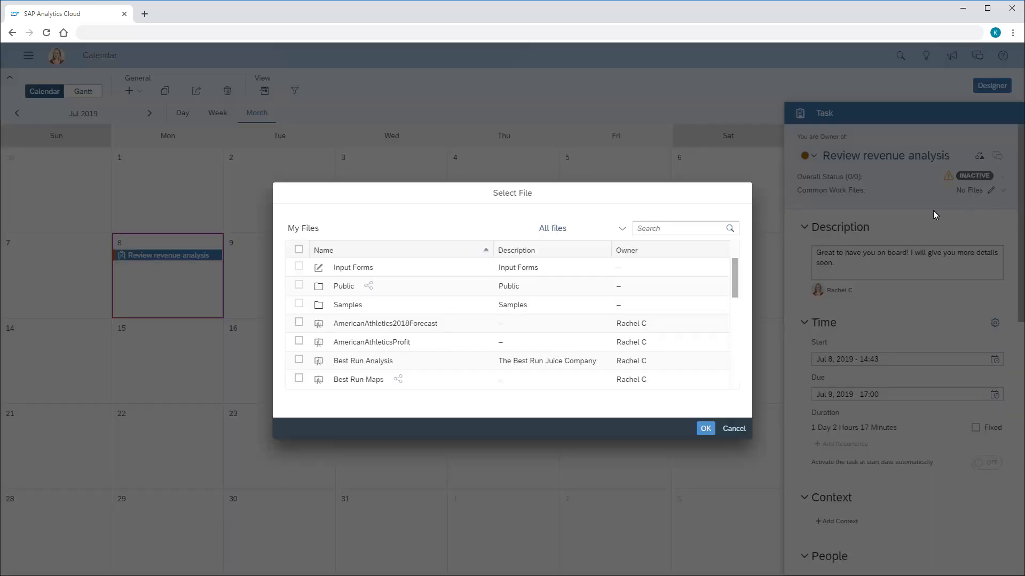
left_click(640, 234)
type("Reven")
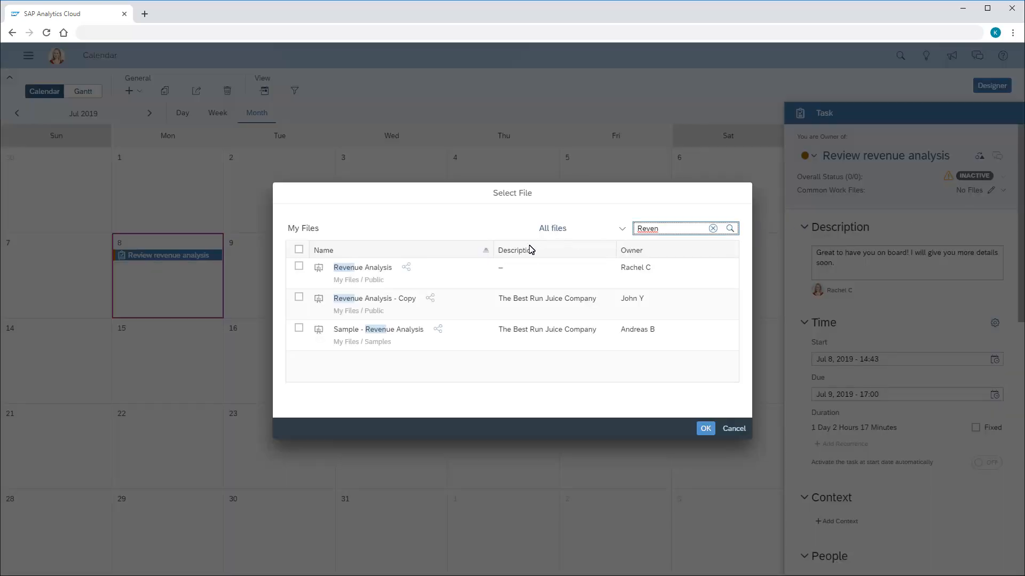
left_click(366, 270)
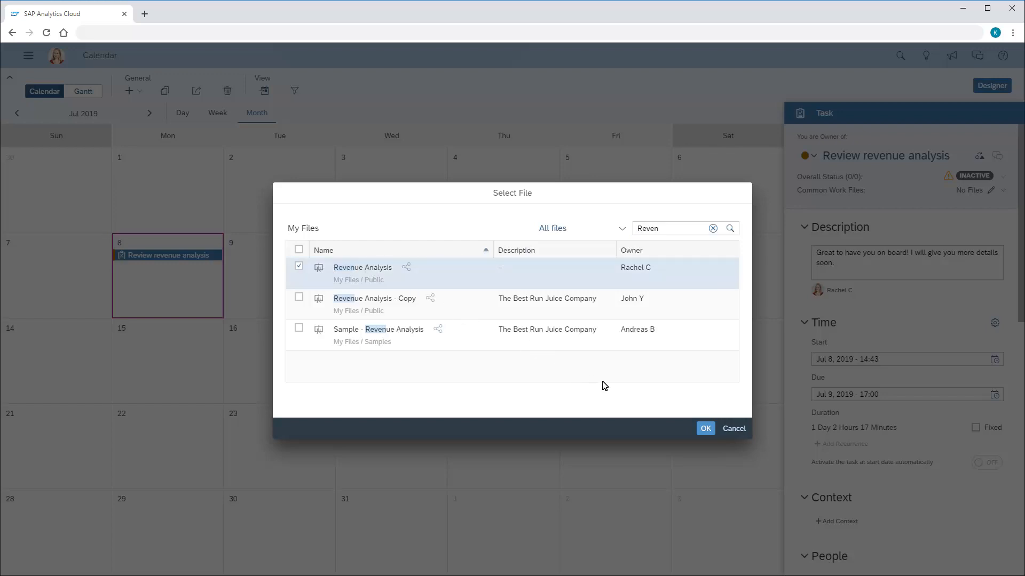
left_click(705, 430)
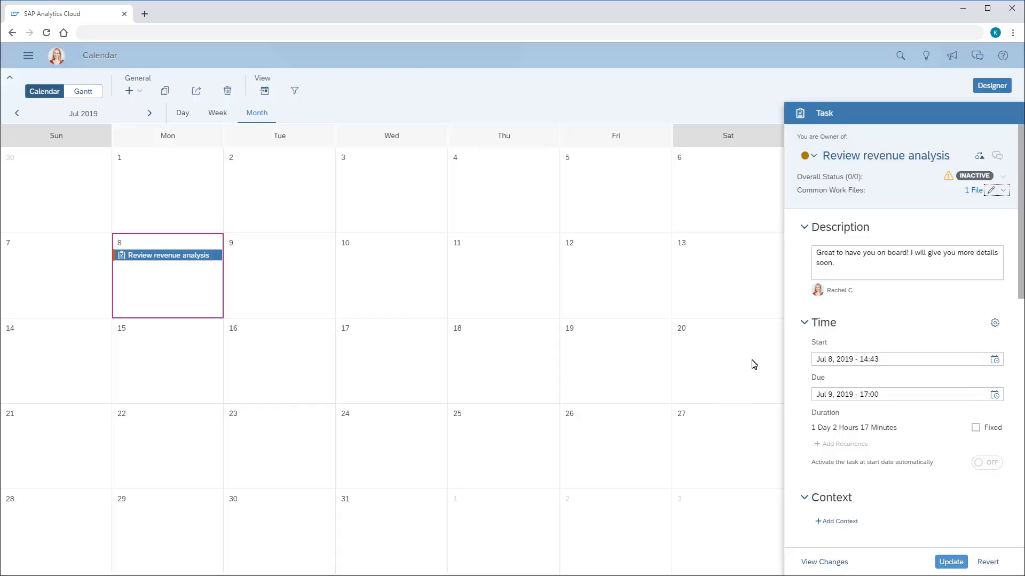
- Replace the task description with "Drop by my desk at the end of day tomorrow to discuss the latest analysis." and view the context definition
left_click(817, 270)
key("ctrl+a")
type("Drop by my desk at the end of day tomorrow to discuss the latest analysis.")
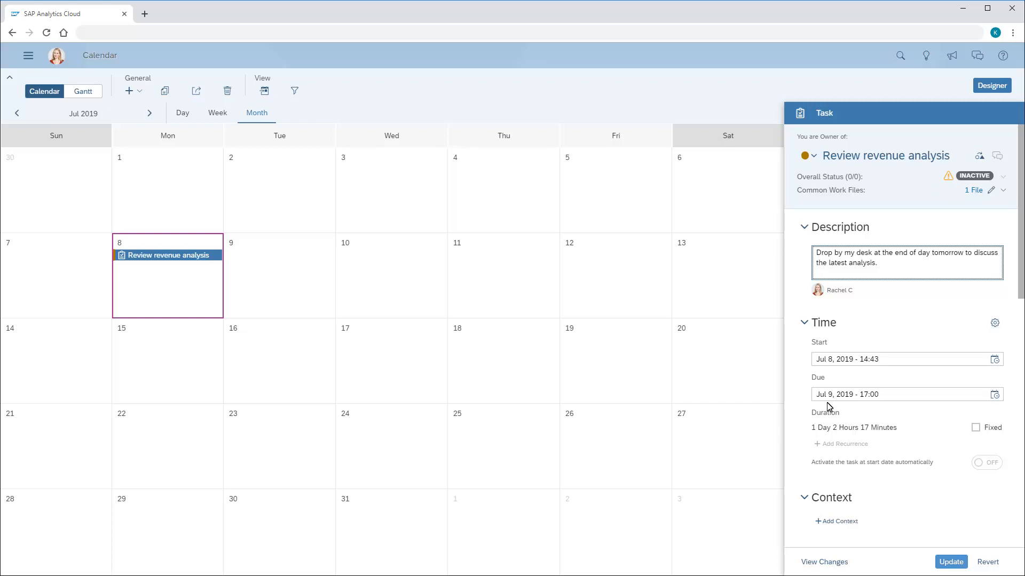
left_click(838, 523)
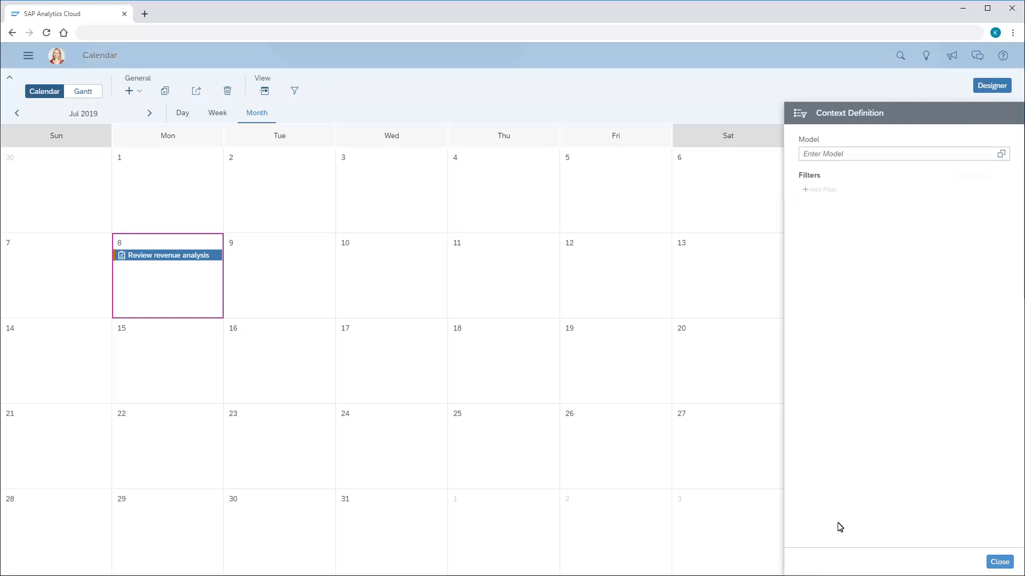
left_click(998, 563)
- Add the fifth person in the available members list as the task's assignee
left_click(1019, 462)
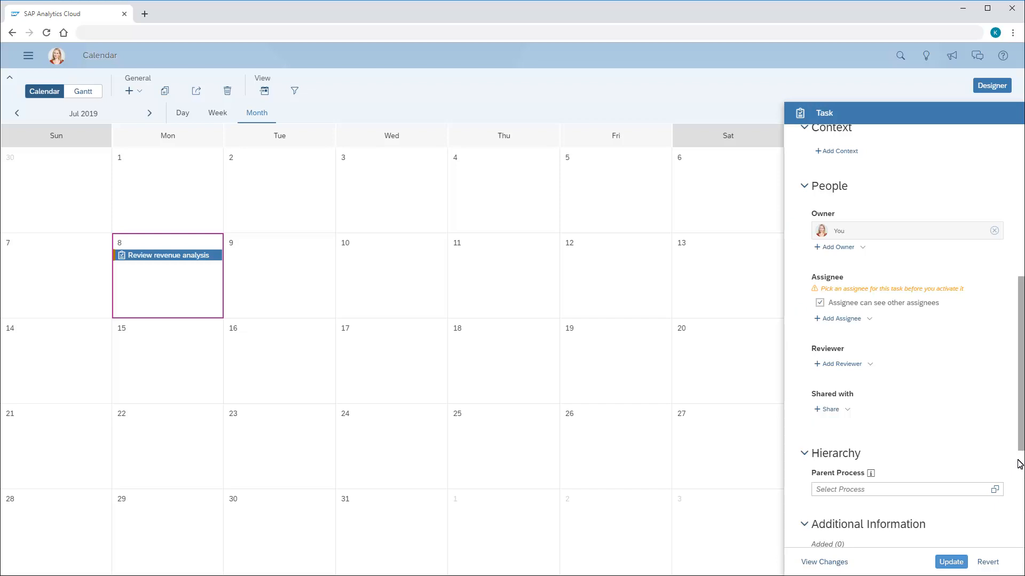
left_click(839, 319)
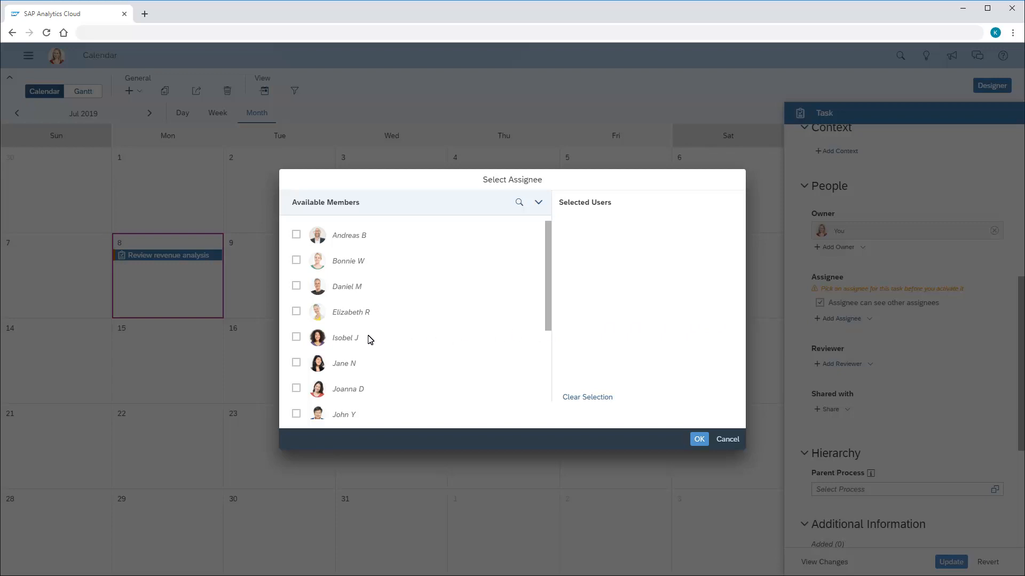
left_click(296, 337)
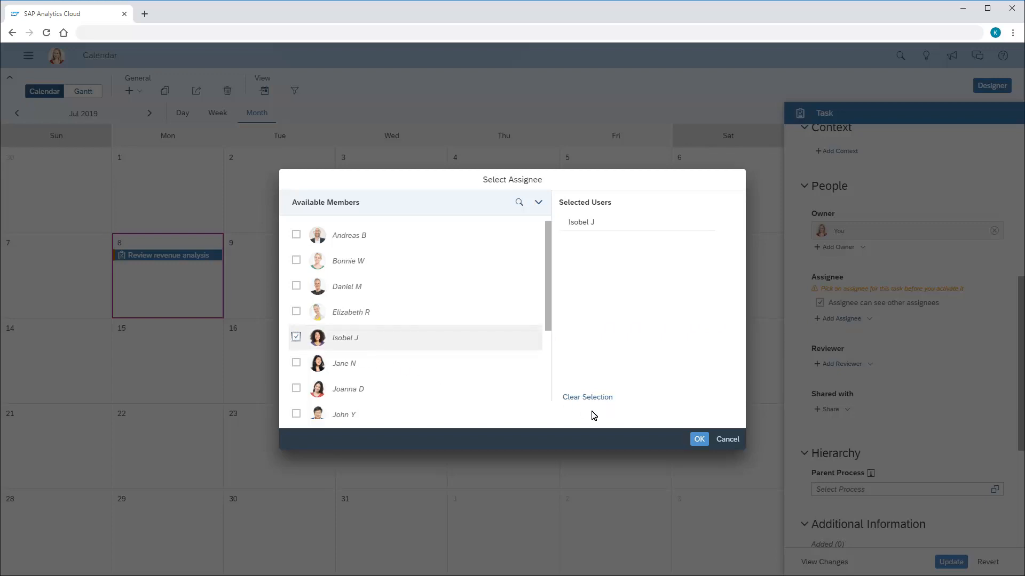
left_click(700, 439)
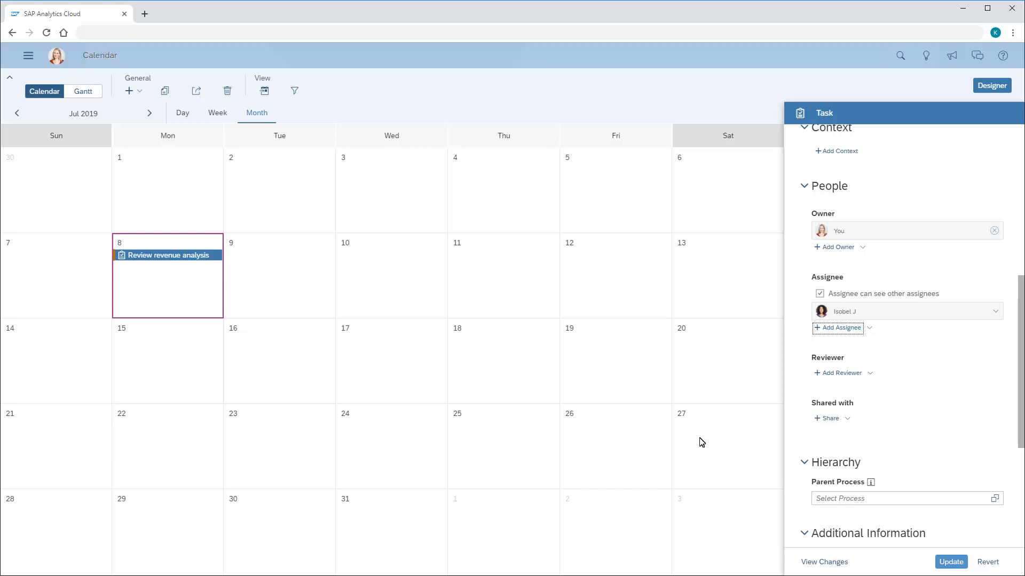
- Add a reminder 2 hours before the task is due and save the task's changes
scroll(1019, 475, "down", 5)
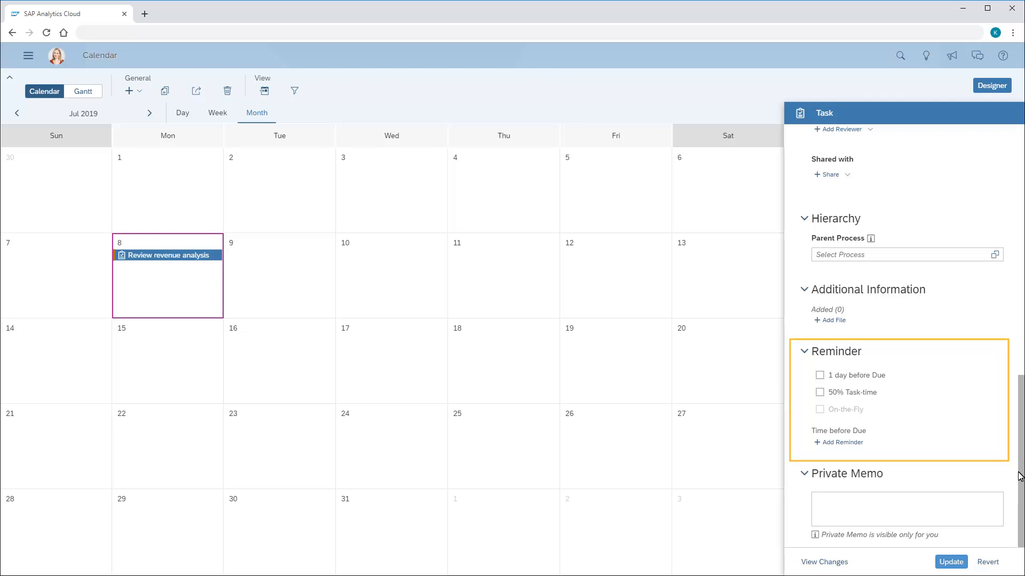
left_click(839, 443)
left_click(822, 448)
type("2")
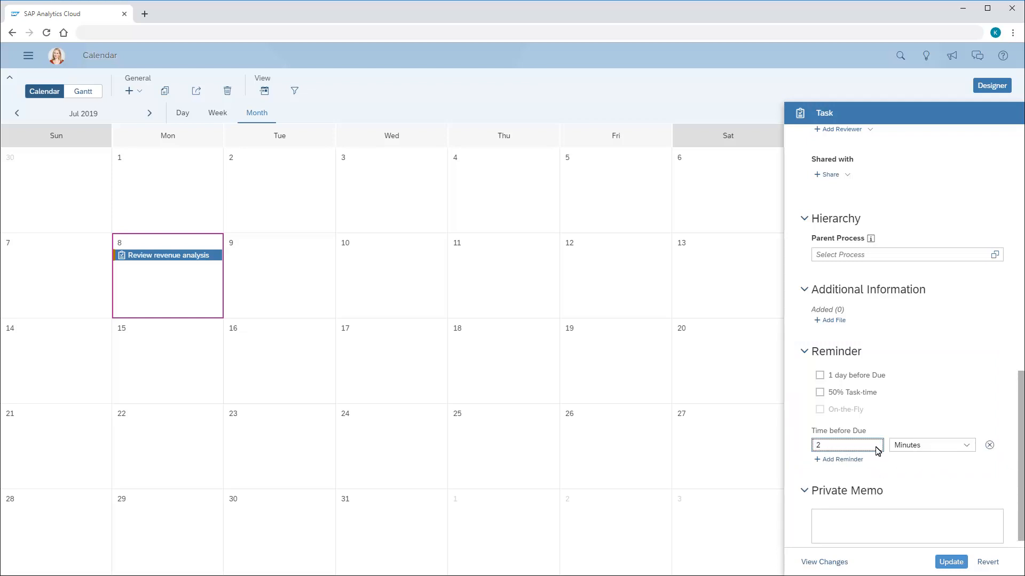
left_click(966, 445)
left_click(908, 479)
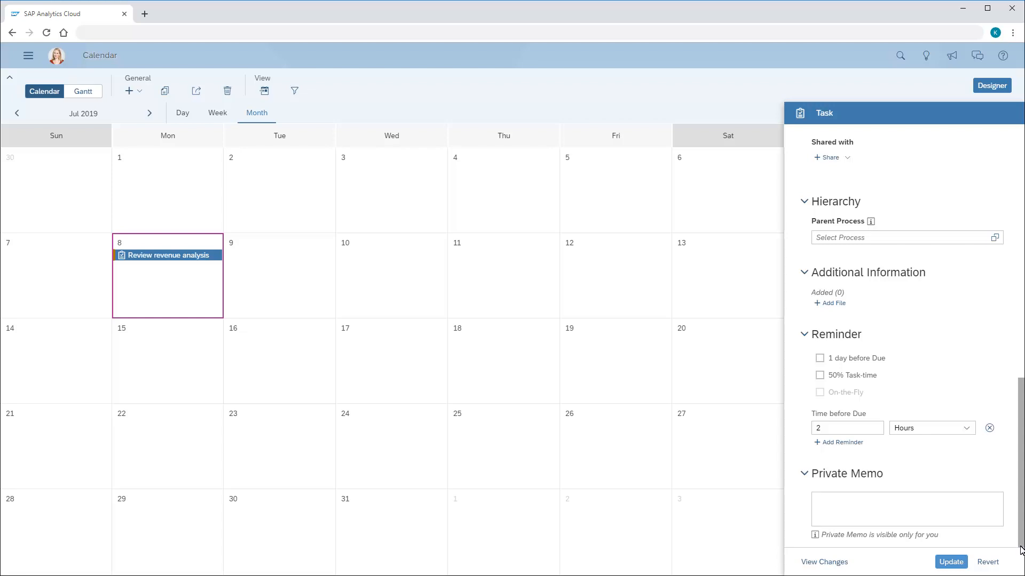
left_click(951, 561)
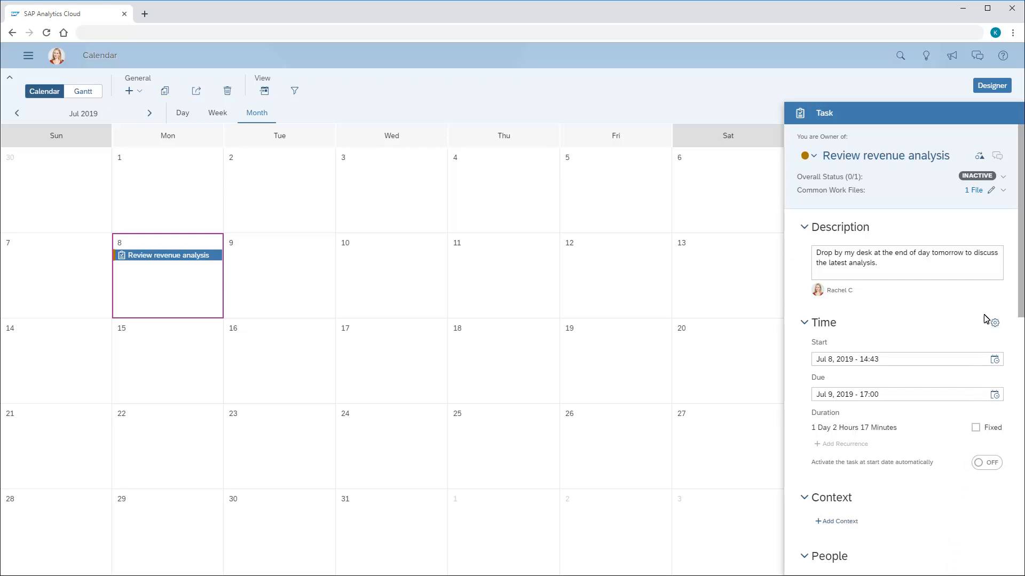
- Activate the "Review revenue analysis" task and notify everyone involved
left_click(1004, 177)
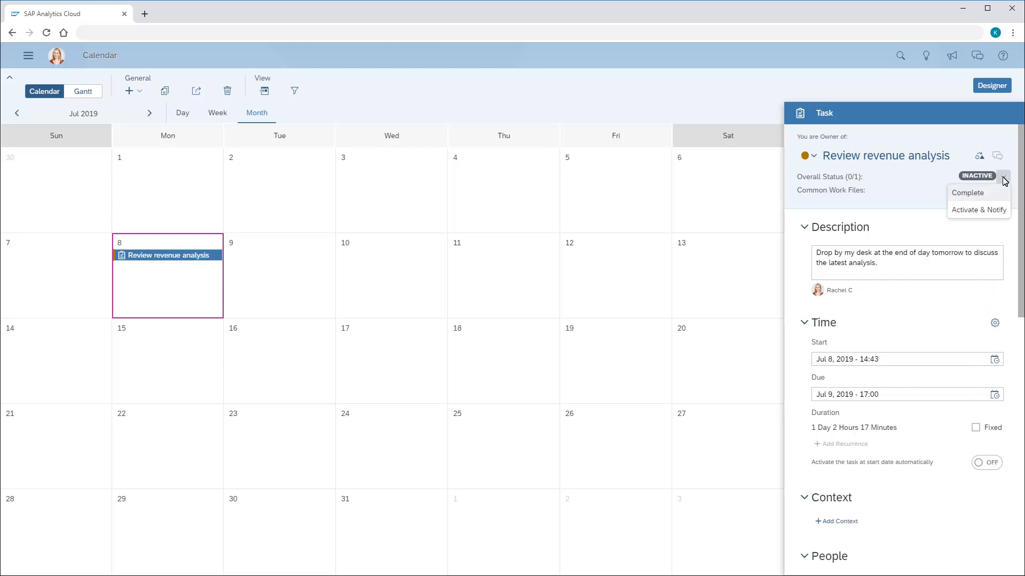
left_click(967, 211)
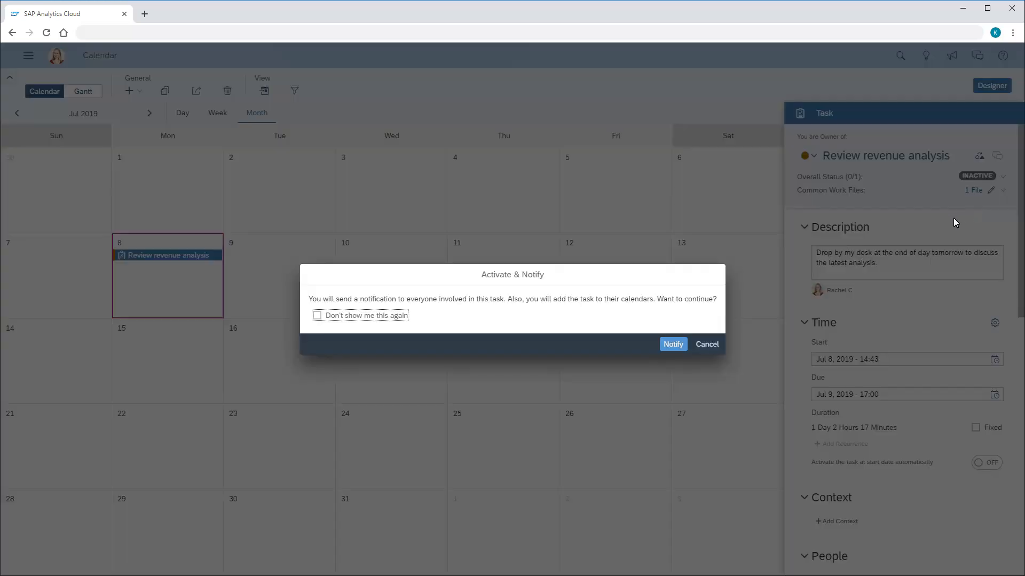
left_click(673, 344)
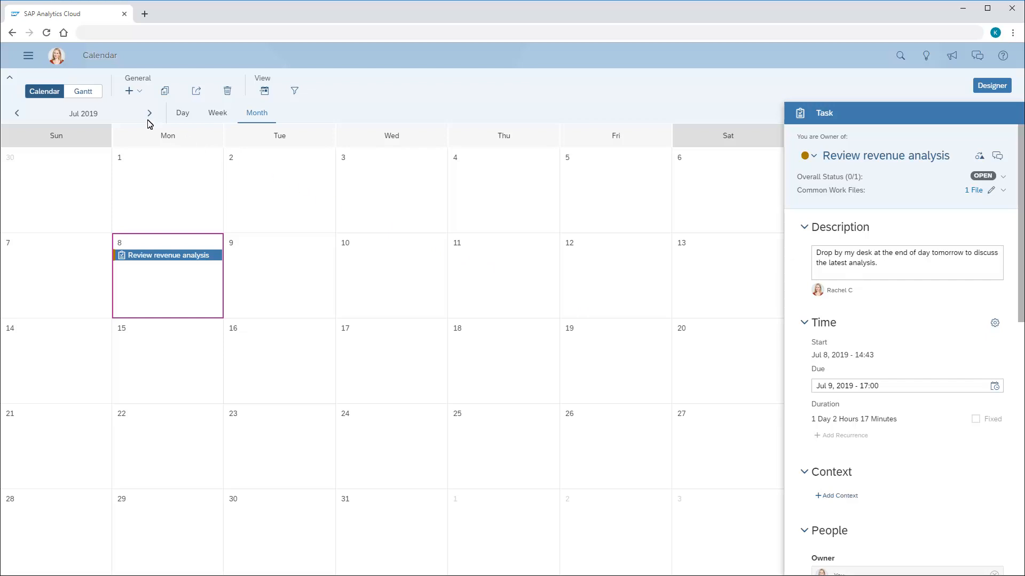
- Switch to the Gantt view and start a new process named "Assess business approach"
left_click(84, 94)
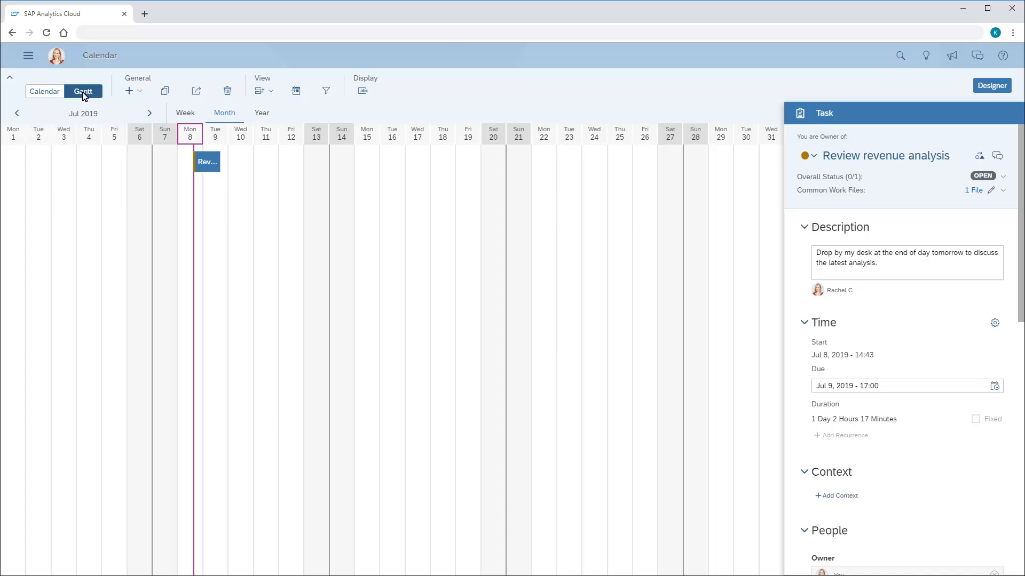
left_click(137, 92)
left_click(137, 127)
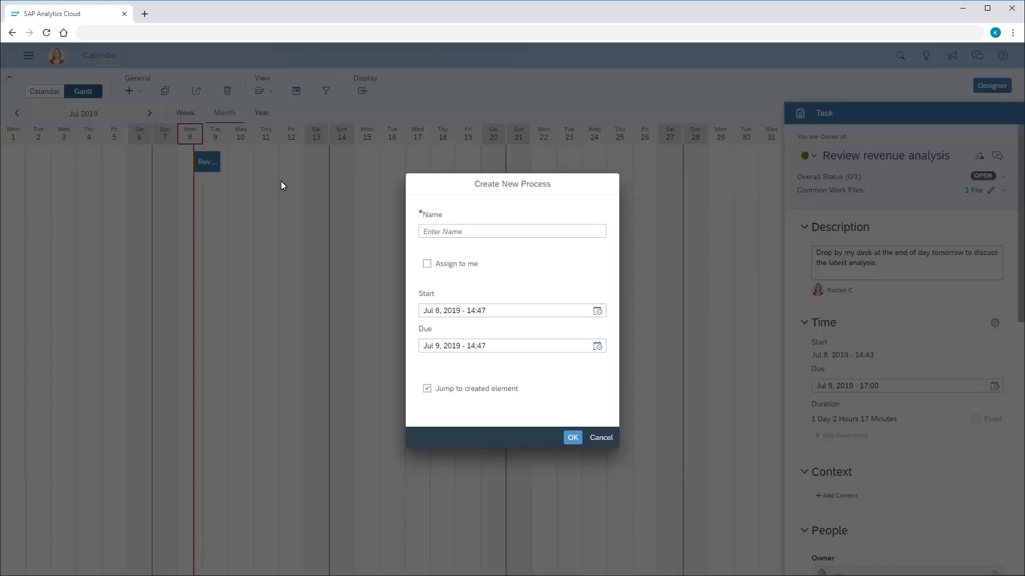
left_click(425, 236)
type("Assess business approach")
- Set the new process's due time to Jul 19, 2019 - 17:00 and create the process
left_click(597, 346)
left_click(534, 434)
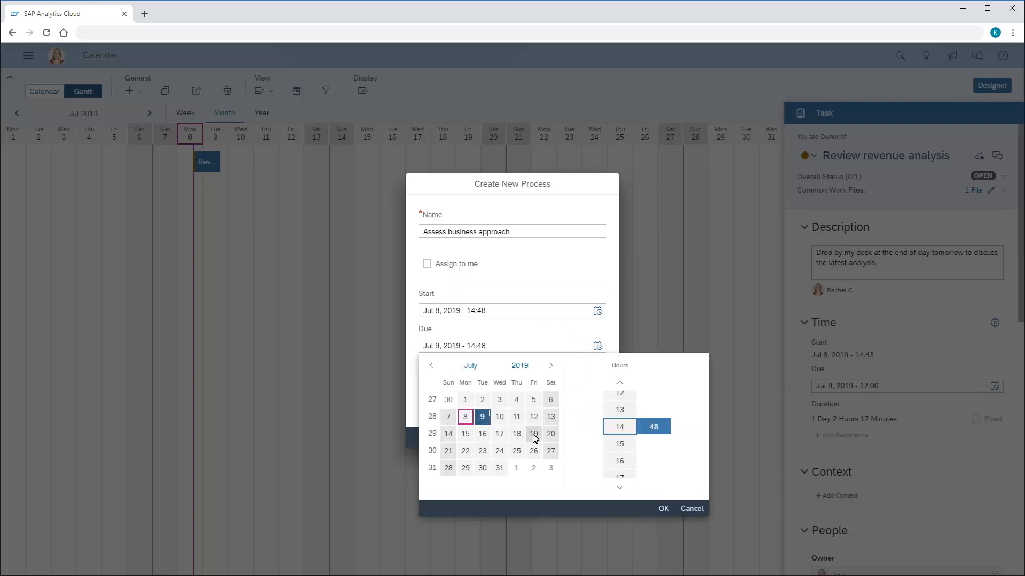
left_click(620, 487)
left_click(619, 488)
left_click(620, 488)
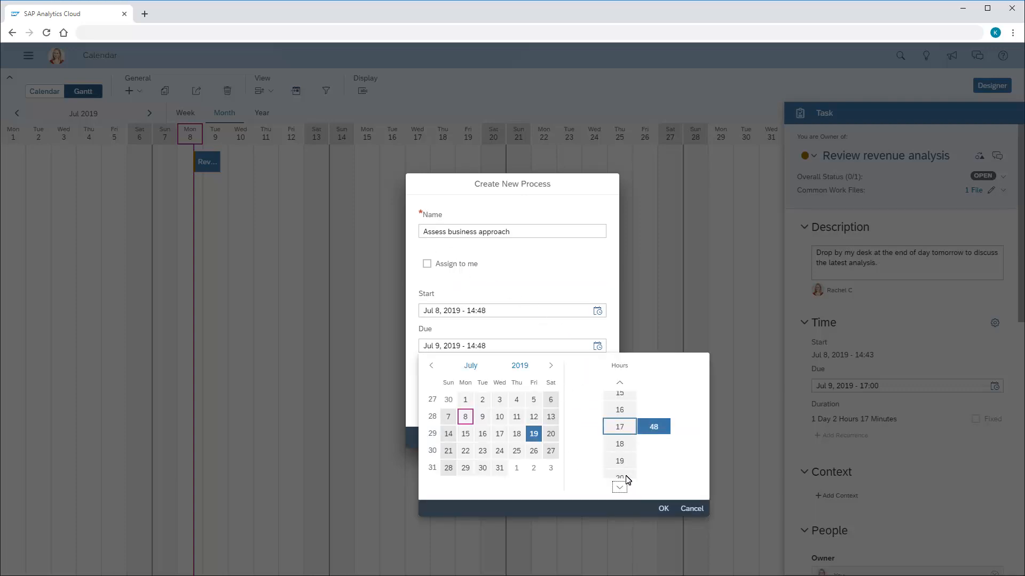
left_click(655, 427)
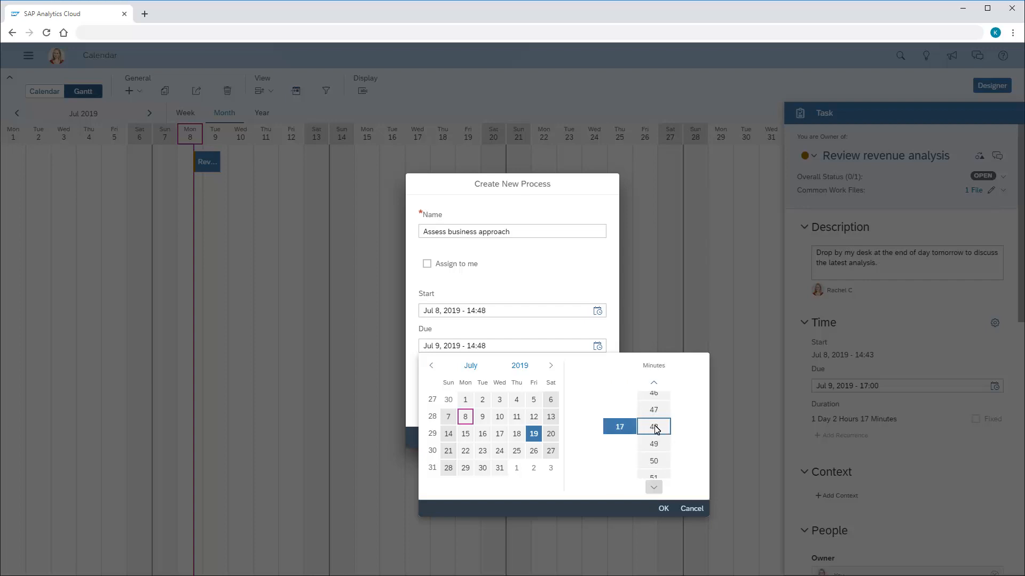
left_click(654, 487)
left_click(663, 509)
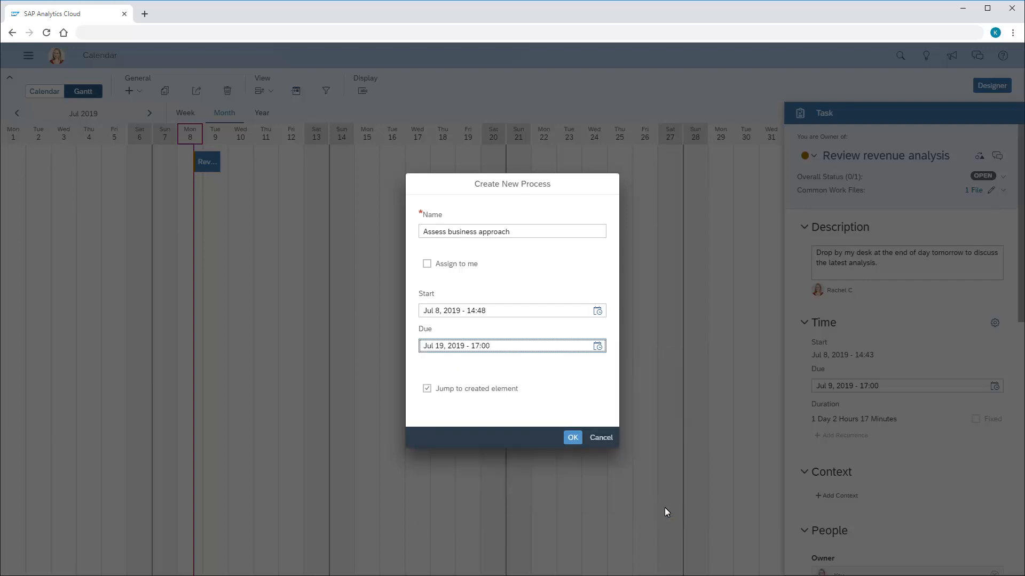
left_click(573, 437)
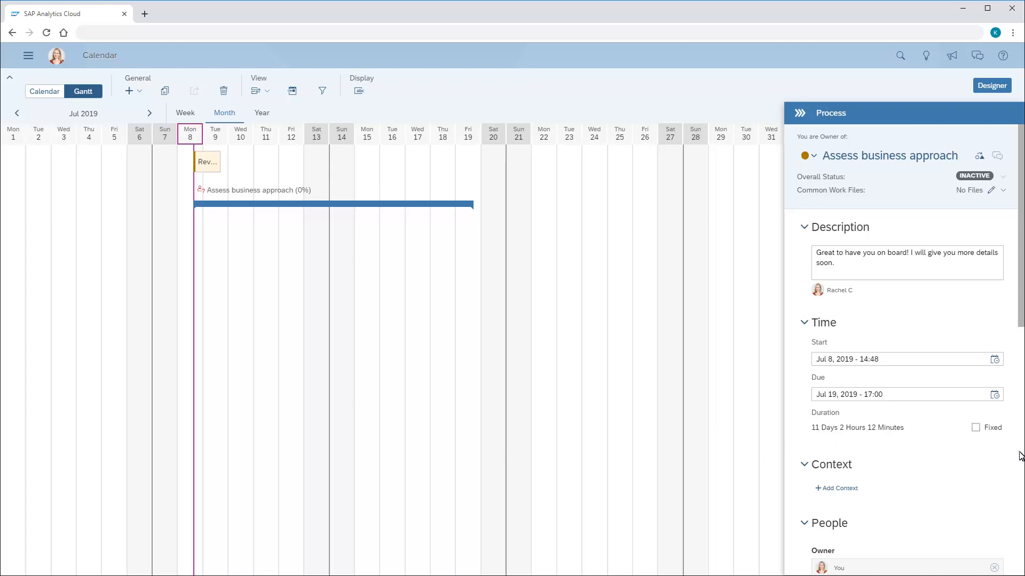
- Assign the "Assess business approach" process to the same person as the "Review revenue analysis" task and save the update
scroll(1020, 456, "down", 7)
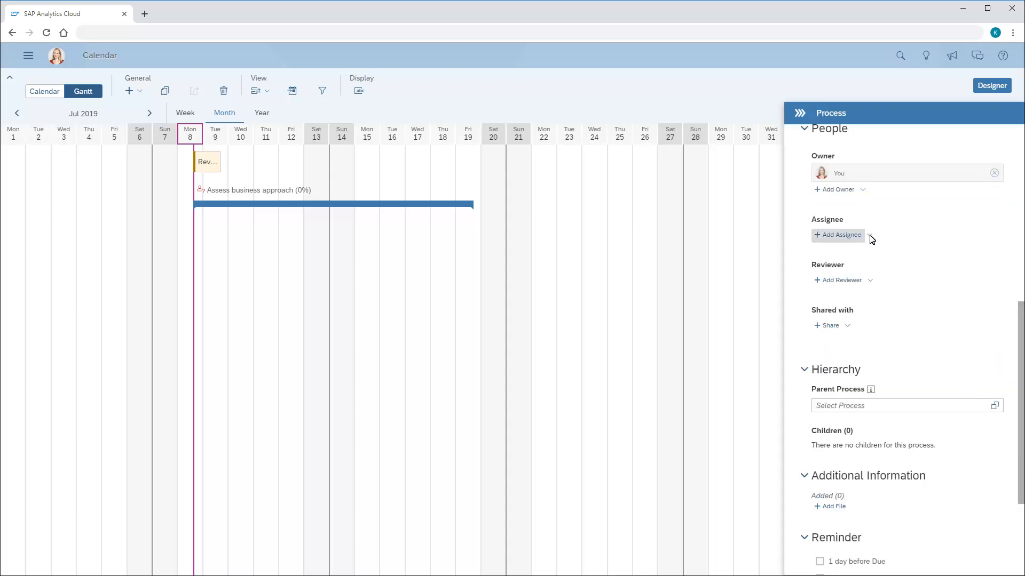
left_click(844, 236)
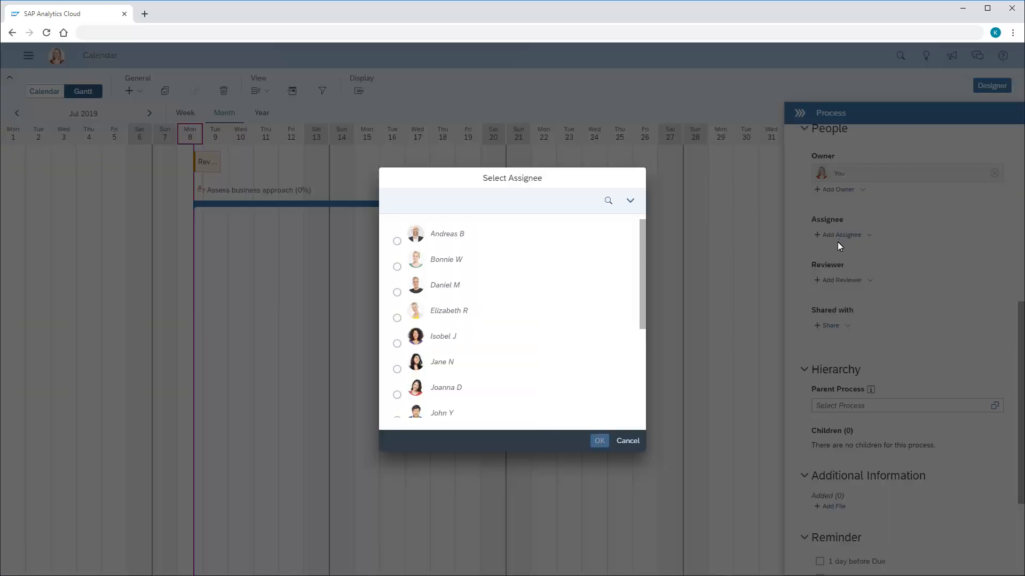
left_click(397, 344)
left_click(599, 441)
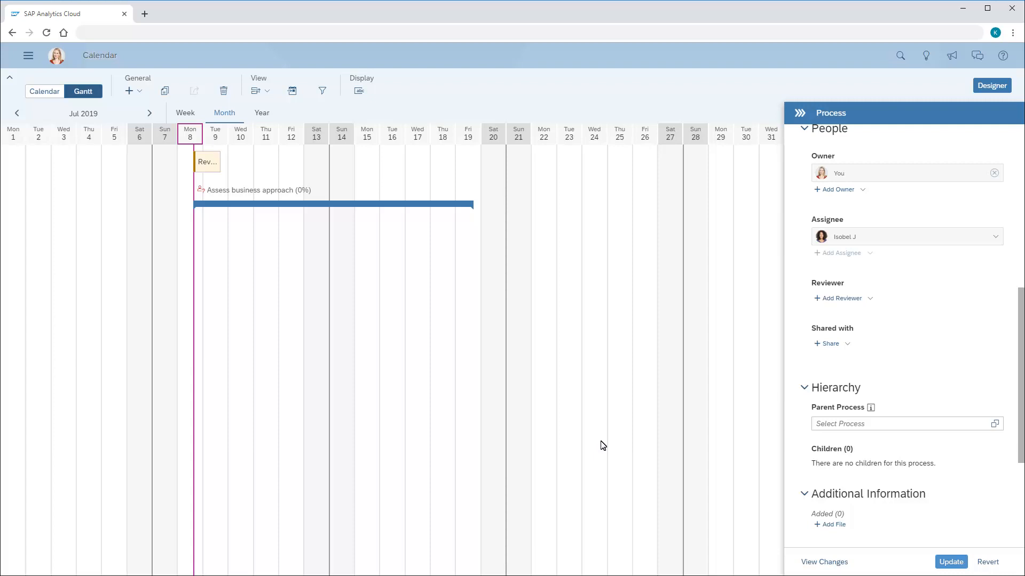
left_click(951, 562)
- Activate the "Assess business approach" process and notify everyone involved
left_click(1019, 265)
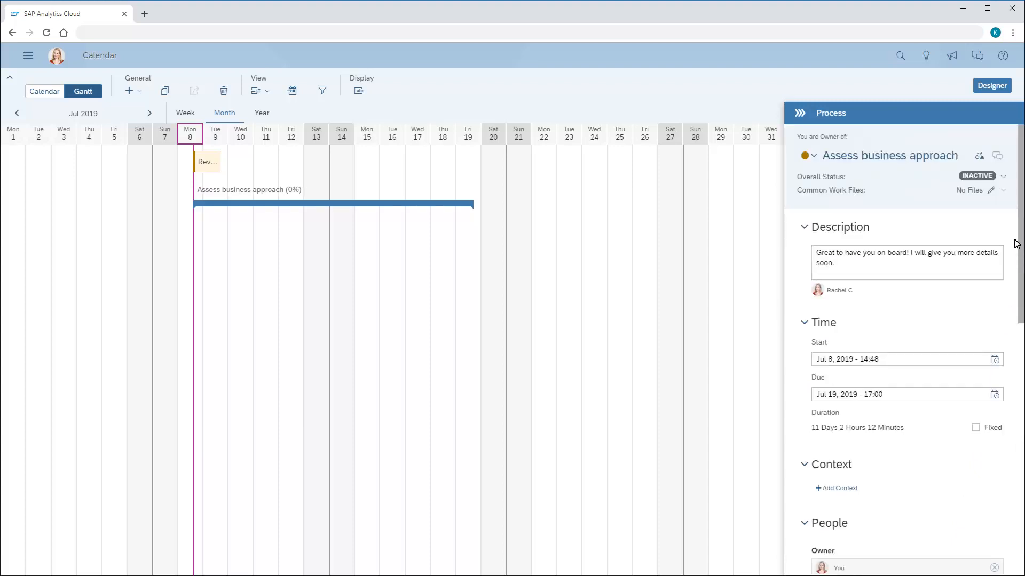
left_click(1003, 177)
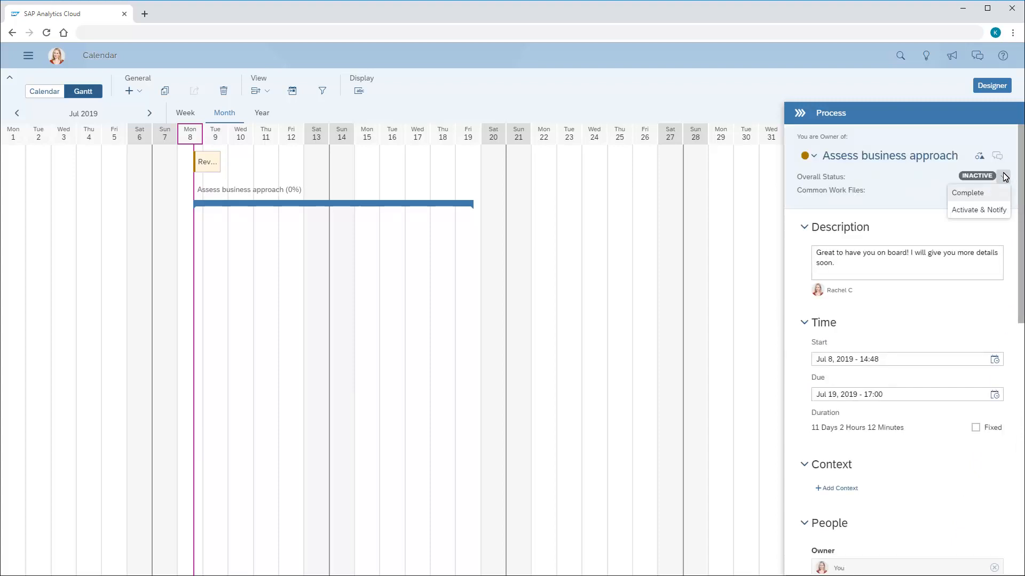
left_click(979, 211)
left_click(672, 344)
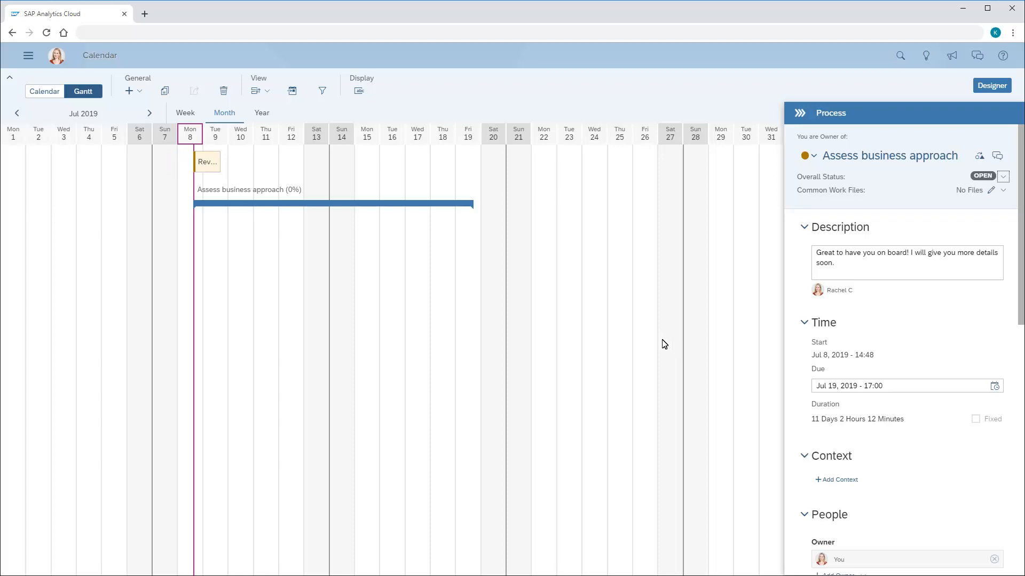
- Set "Assess business approach" as parent process of the "Review revenue analysis" task, update and notify, and expand the process in the Gantt chart
left_click(206, 165)
left_click(1019, 399)
left_click(994, 449)
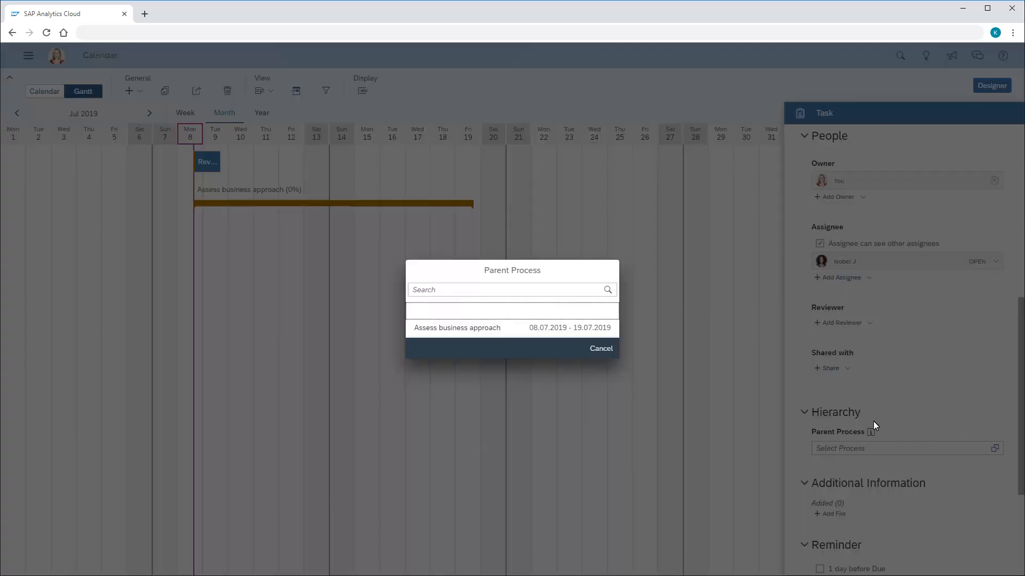
left_click(454, 329)
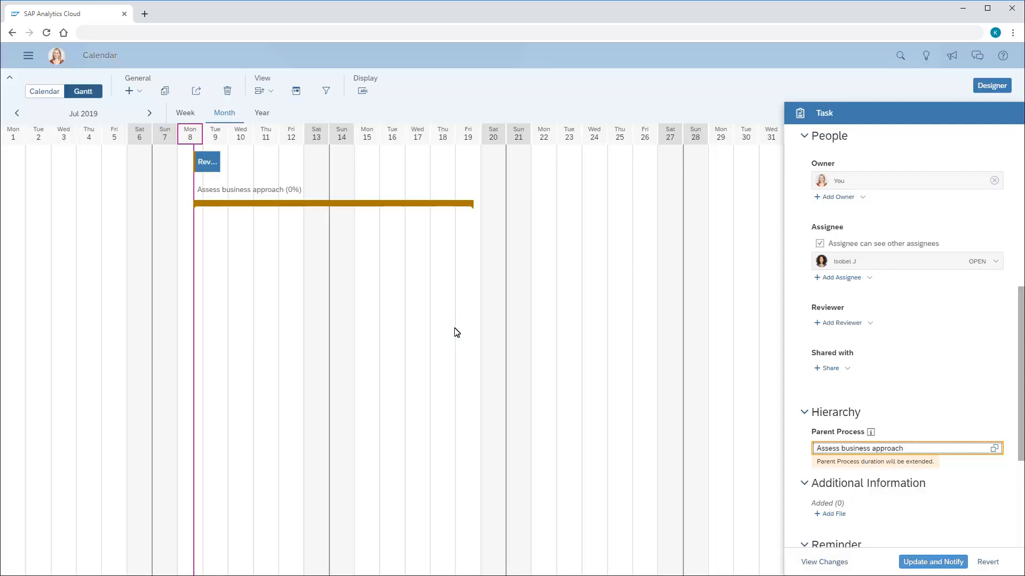
left_click(933, 562)
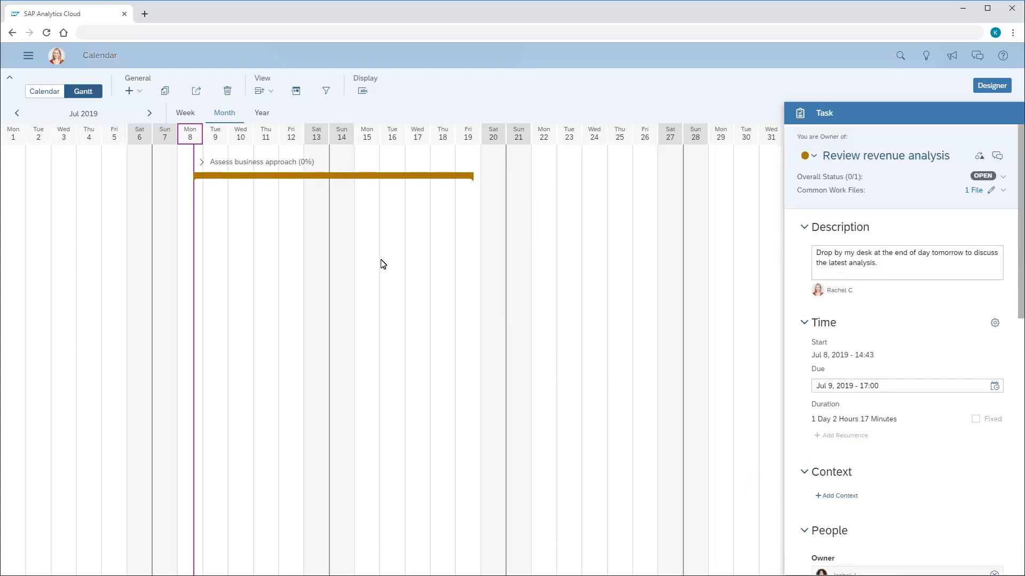
left_click(201, 163)
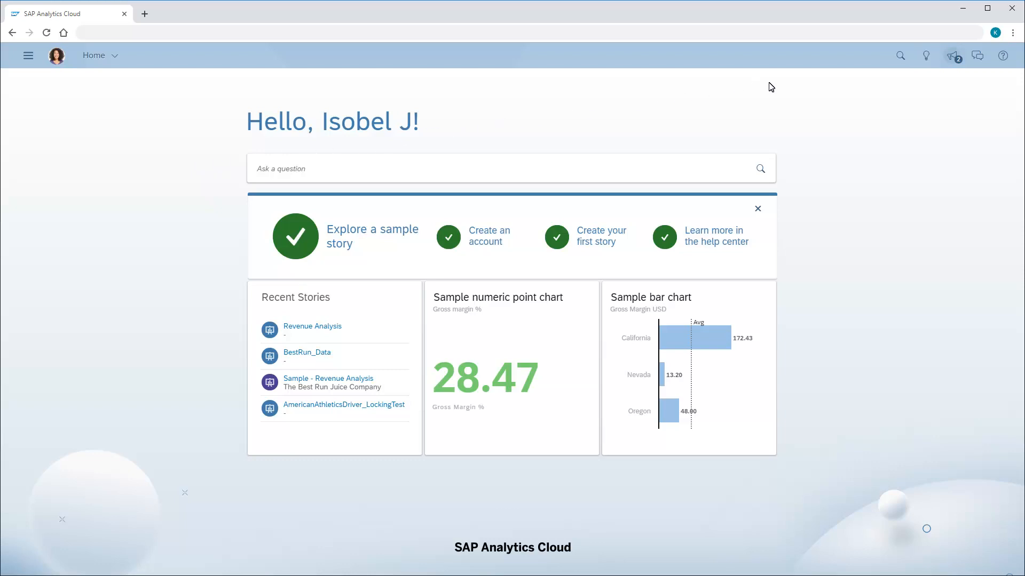
- As the assignee, open the "Review revenue analysis" task from its assignment notification and view its common work file
left_click(953, 57)
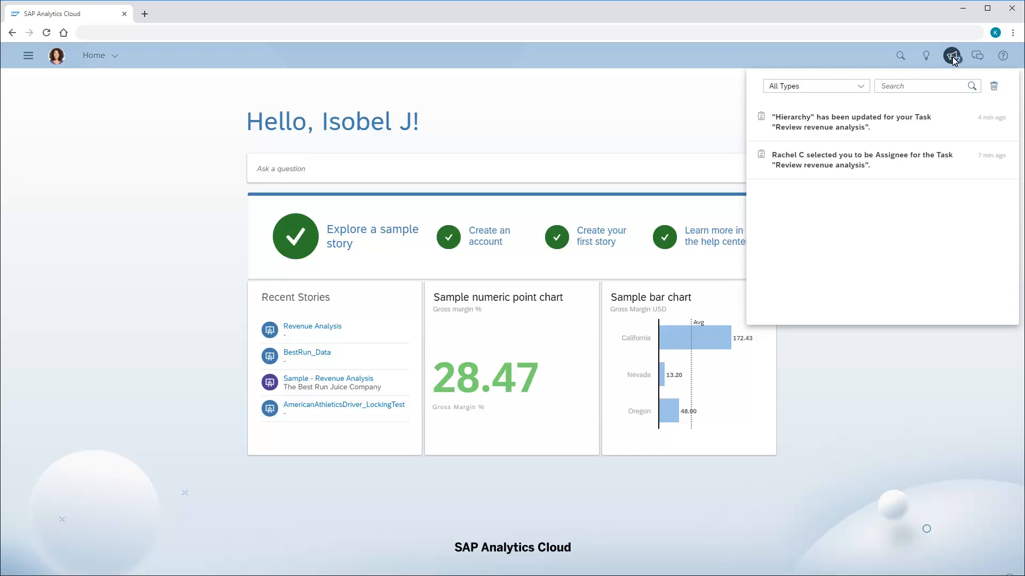
left_click(851, 168)
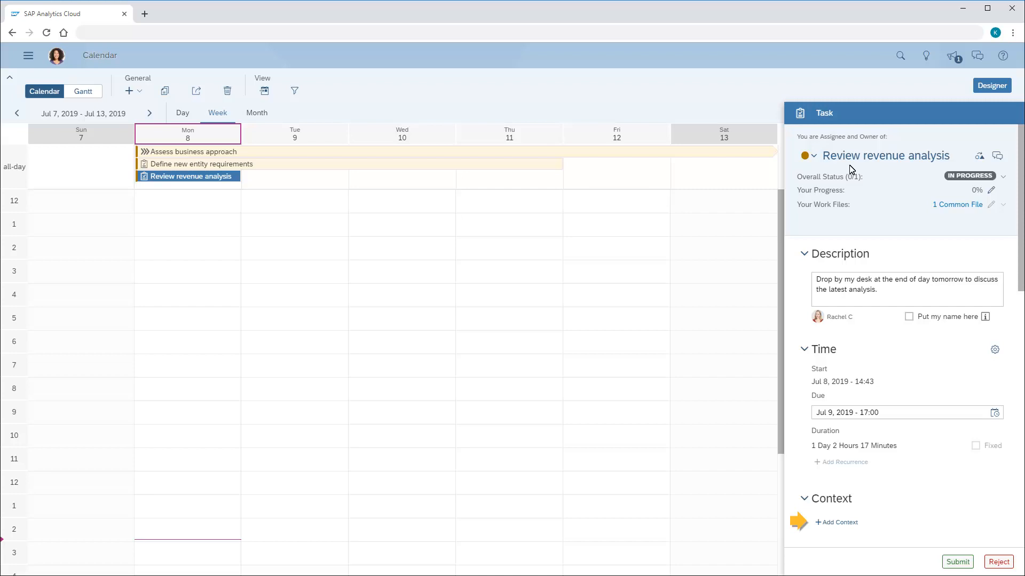
left_click(961, 206)
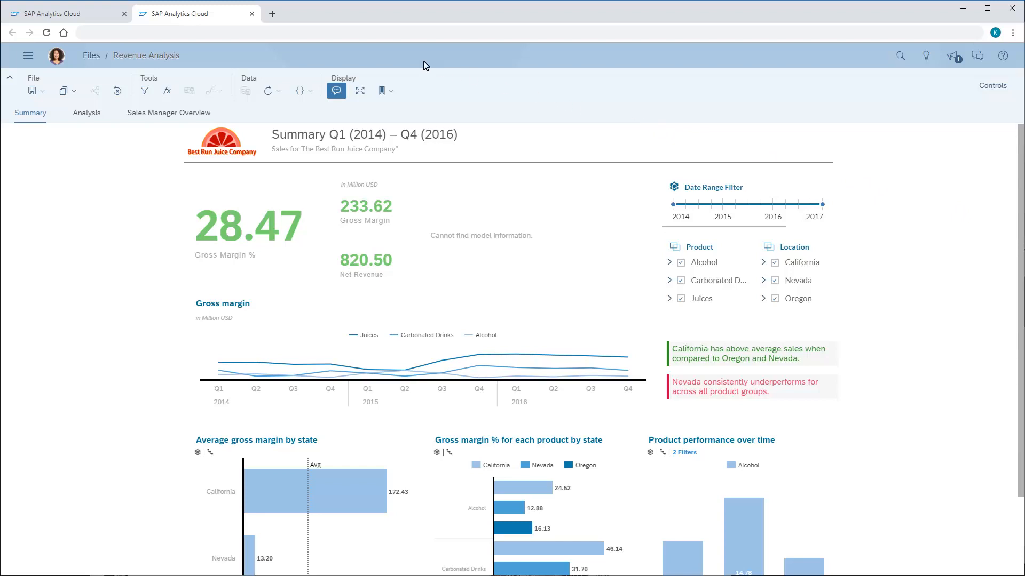
left_click(252, 14)
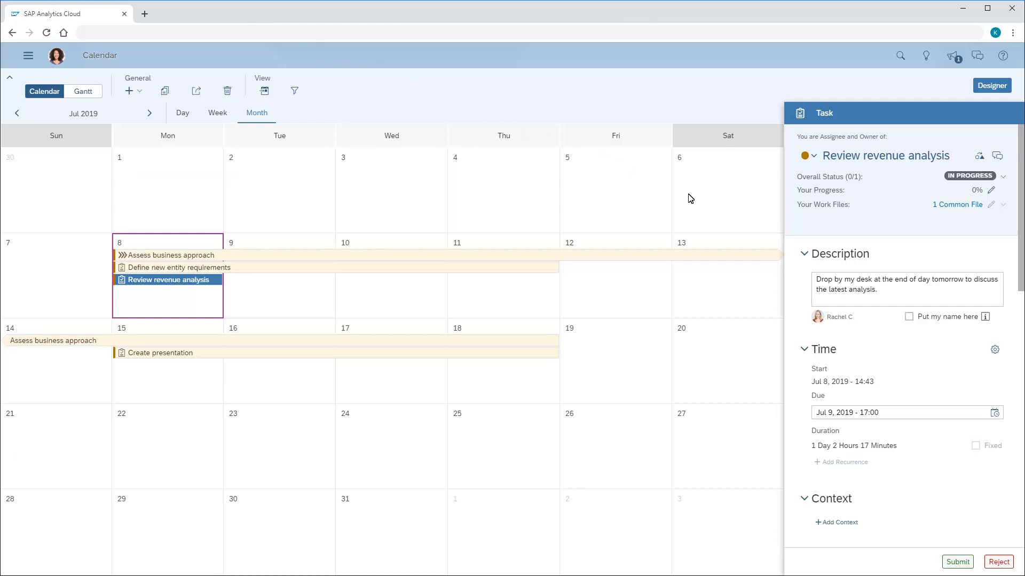
- Review the remaining details of the "Review revenue analysis" task and submit it as done
scroll(1019, 333, "down", 10)
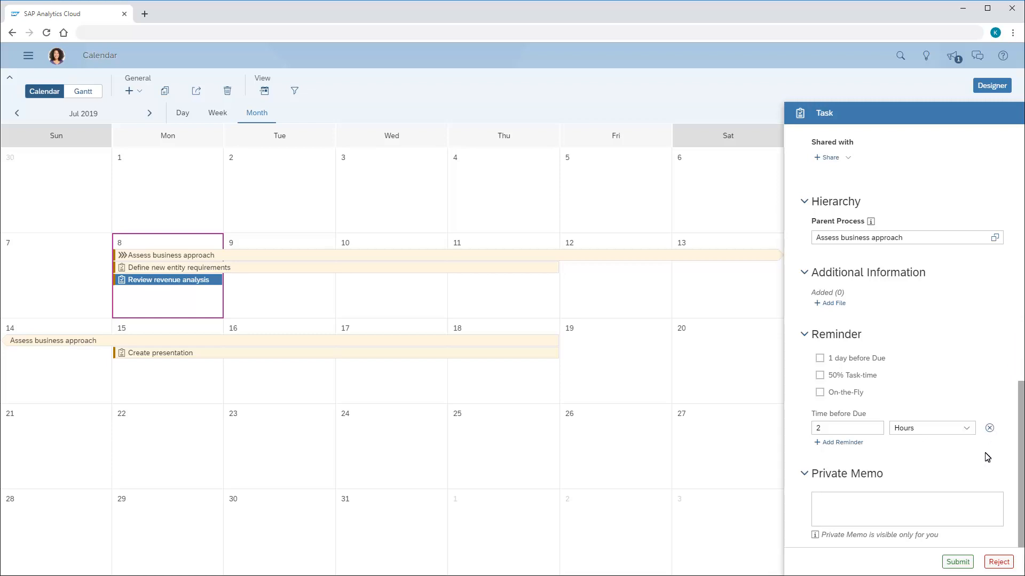
left_click(958, 562)
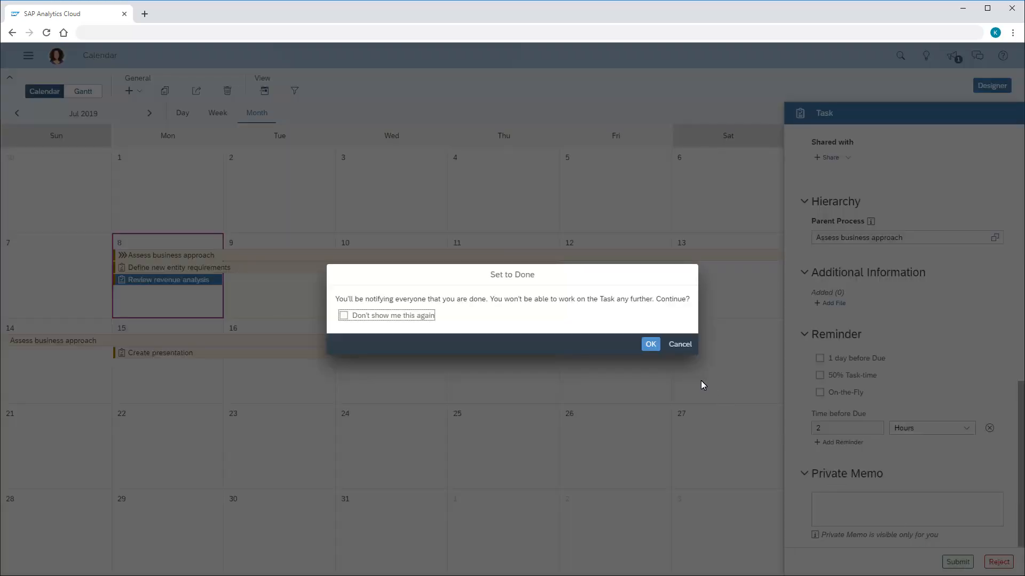
left_click(649, 345)
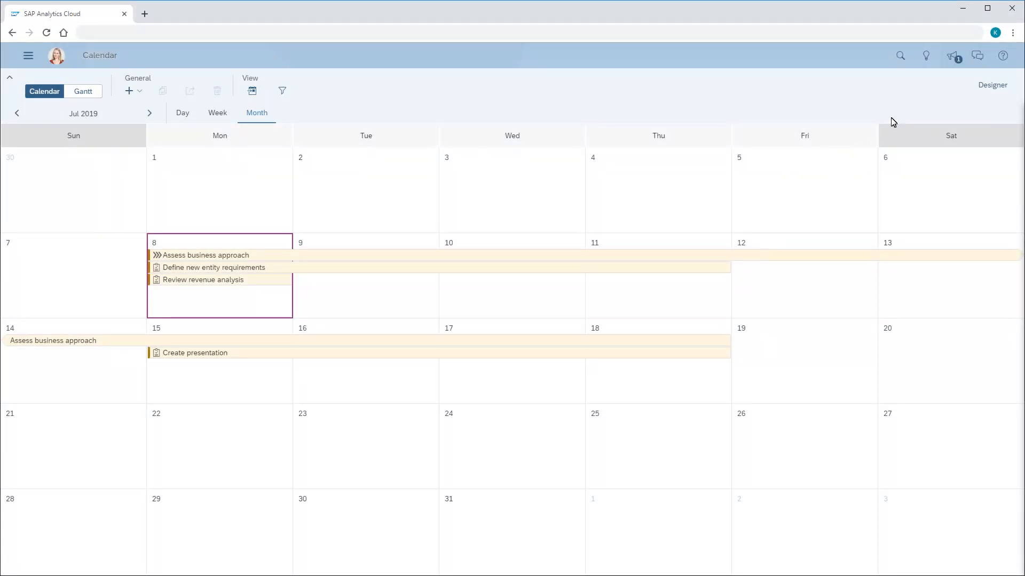
- As the owner, open the "Review revenue analysis" task from its completion notification and examine its status and details
left_click(957, 59)
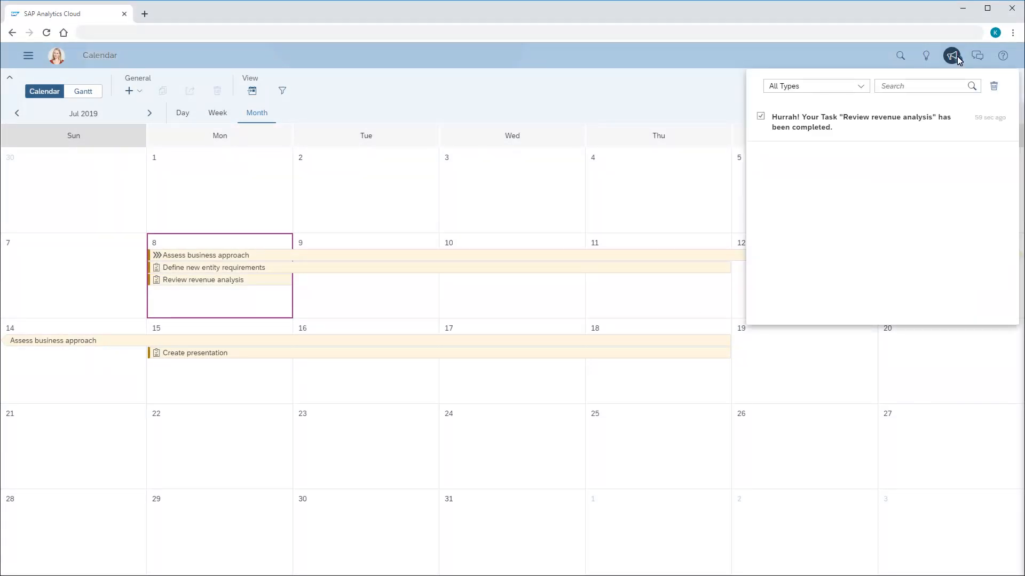
left_click(822, 127)
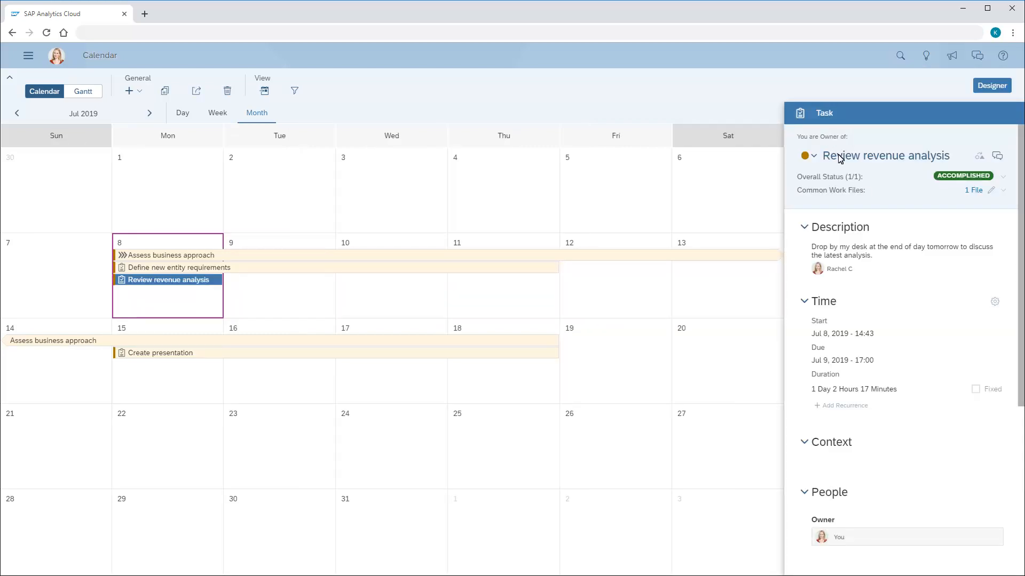
left_click(1019, 454)
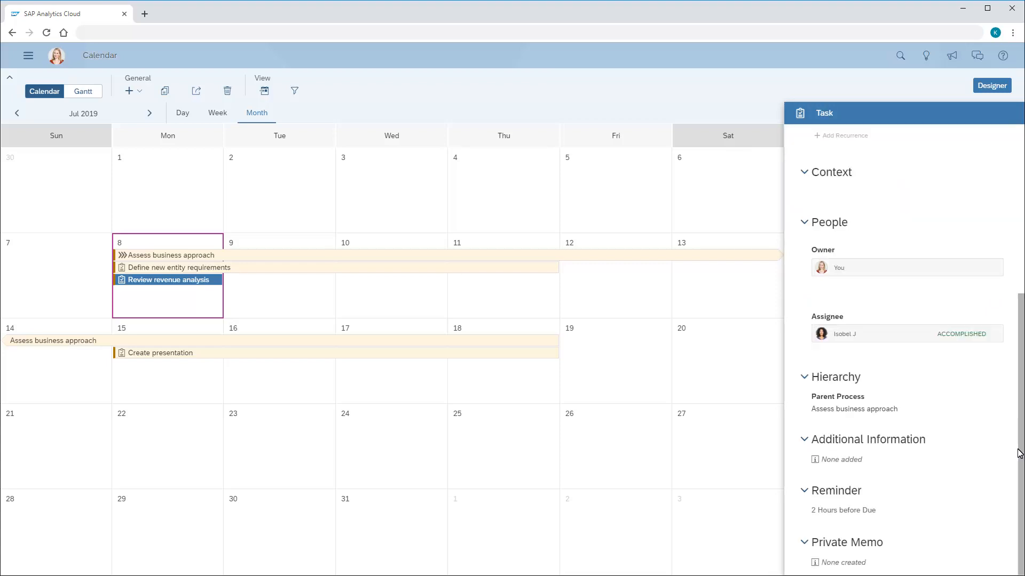